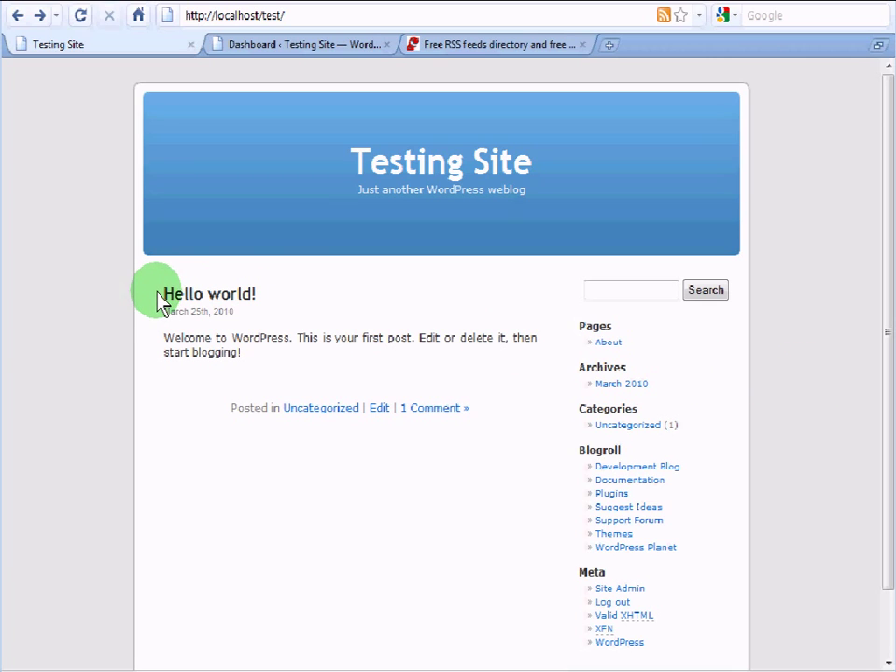
Look over the Hello world! post, then open the site's entries RSS feed and its reader choices
{"action": "left_click_drag", "start_coordinate": [159, 298], "coordinate": [254, 364]}
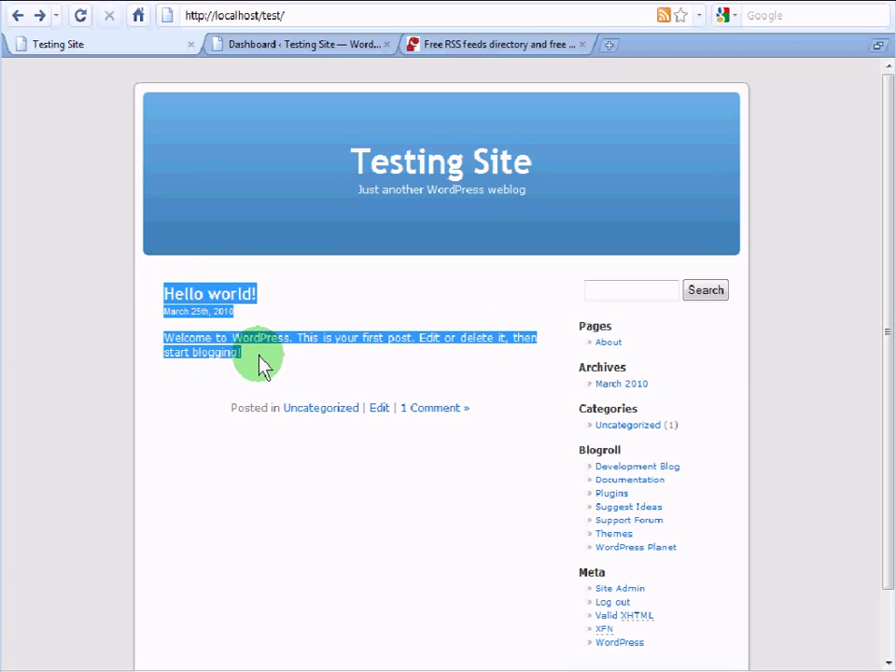
{"action": "left_click", "coordinate": [260, 363]}
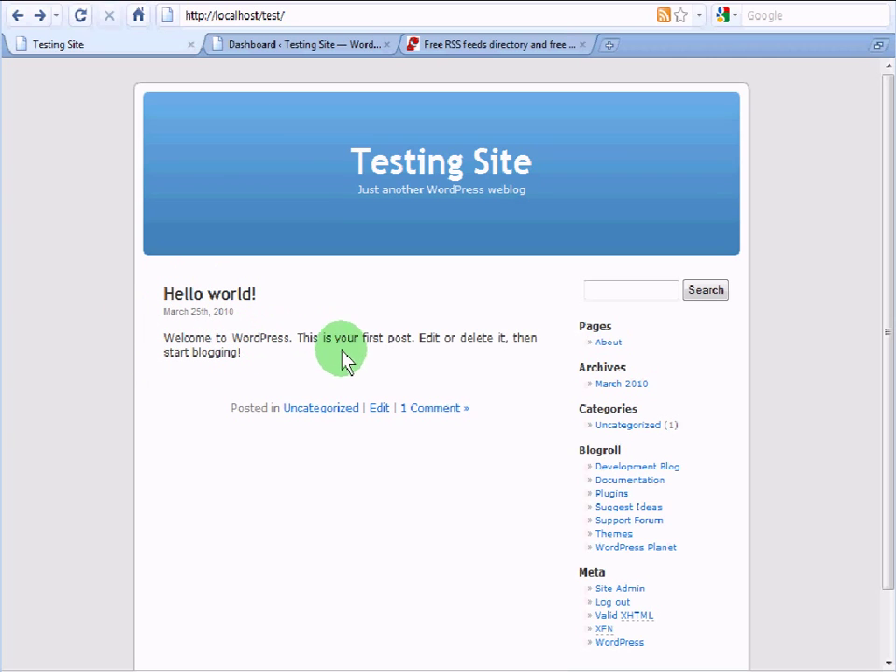
{"action": "scroll", "coordinate": [509, 438], "scroll_direction": "down", "scroll_amount": 2}
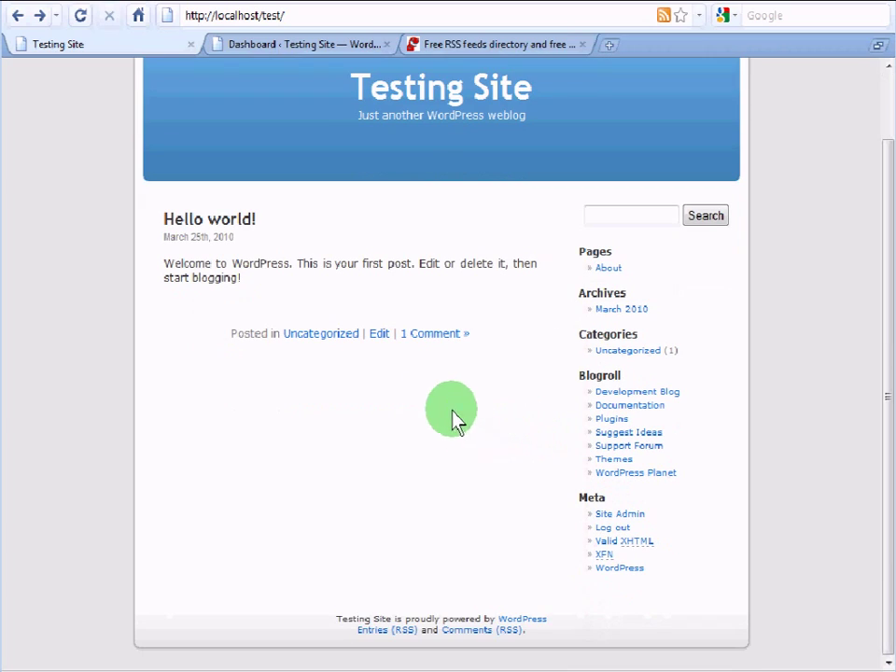
{"action": "left_click", "coordinate": [383, 632]}
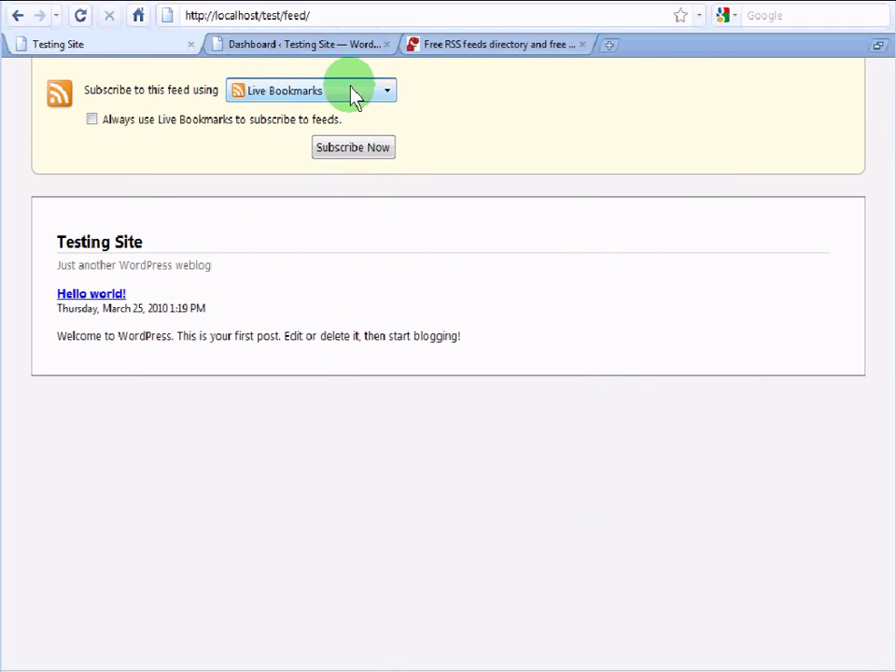
{"action": "left_click", "coordinate": [387, 92]}
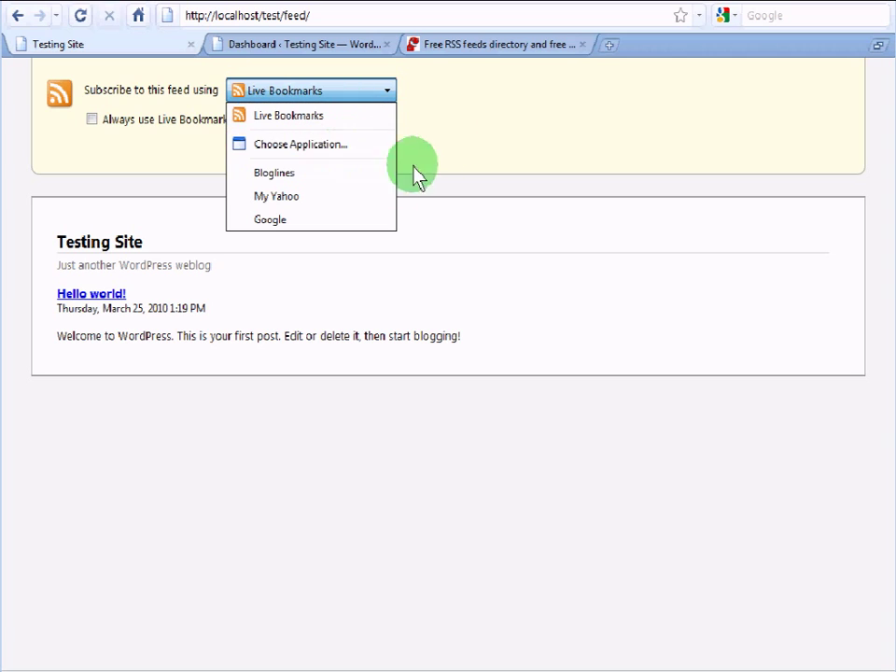
{"action": "left_click", "coordinate": [495, 130]}
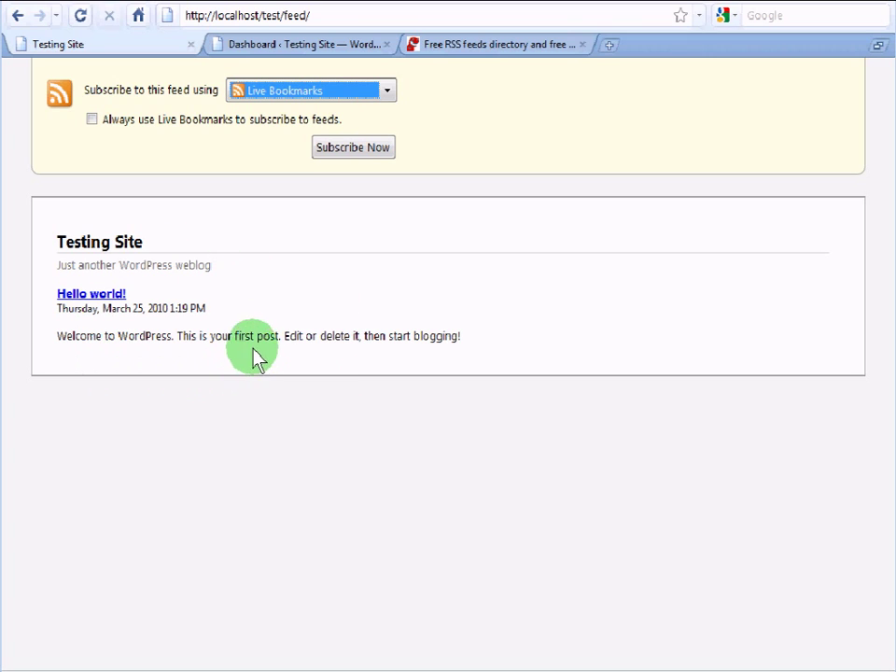
Return to the Testing Site home page and scroll through its sidebar
{"action": "left_click", "coordinate": [18, 17]}
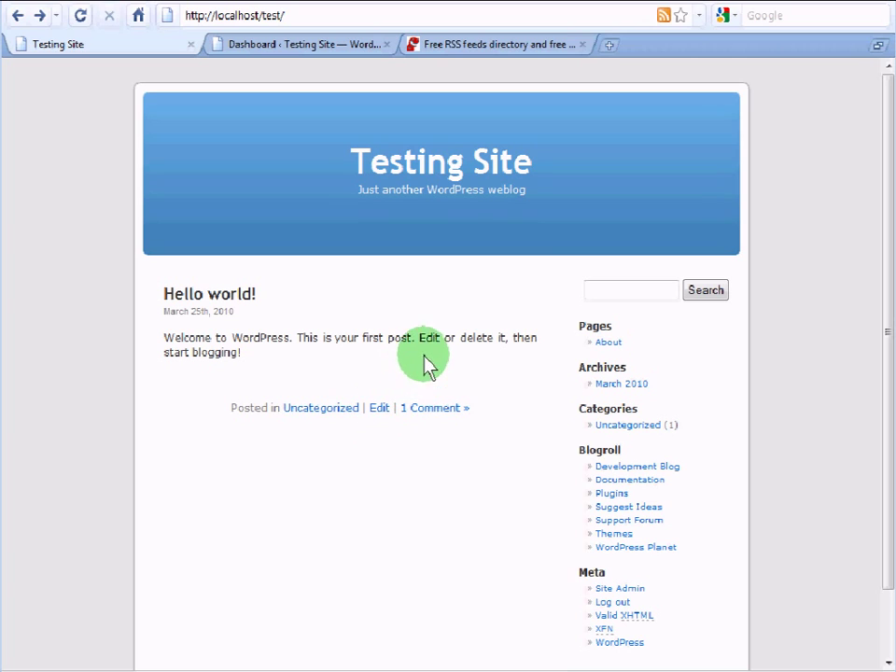
{"action": "scroll", "coordinate": [336, 374], "scroll_direction": "down", "scroll_amount": 2}
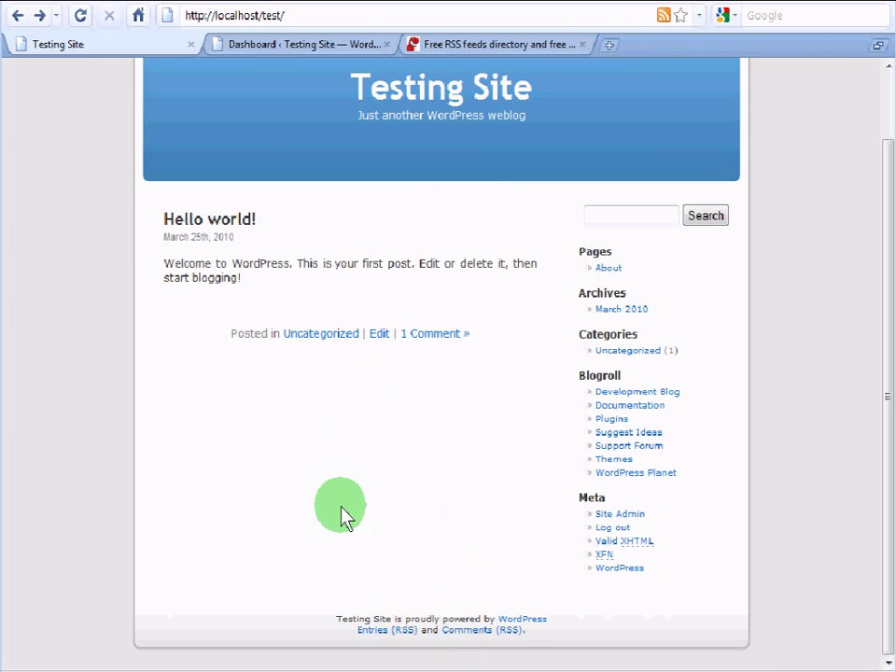
{"action": "scroll", "coordinate": [420, 512], "scroll_direction": "up", "scroll_amount": 2}
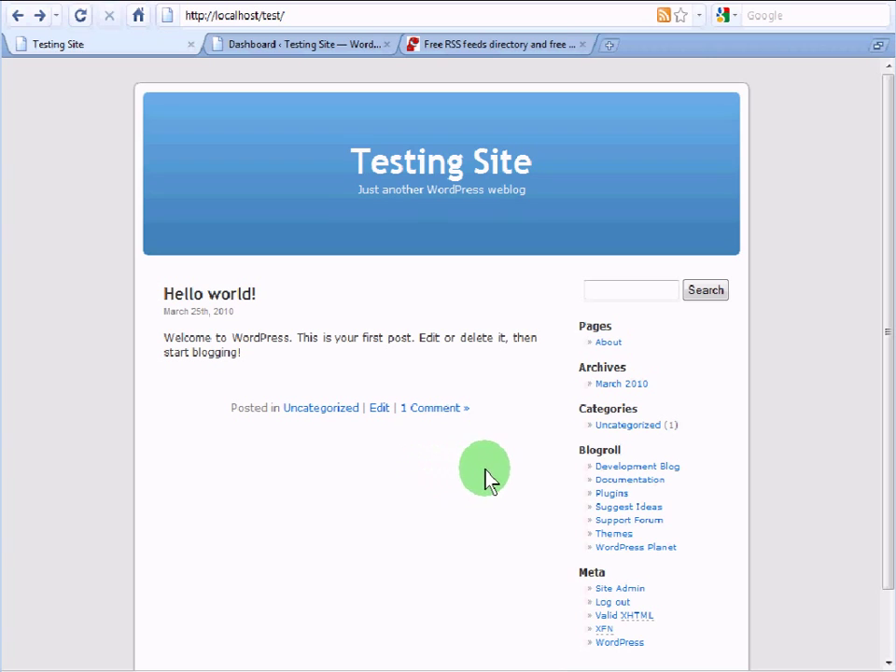
{"action": "scroll", "coordinate": [782, 322], "scroll_direction": "down", "scroll_amount": 2}
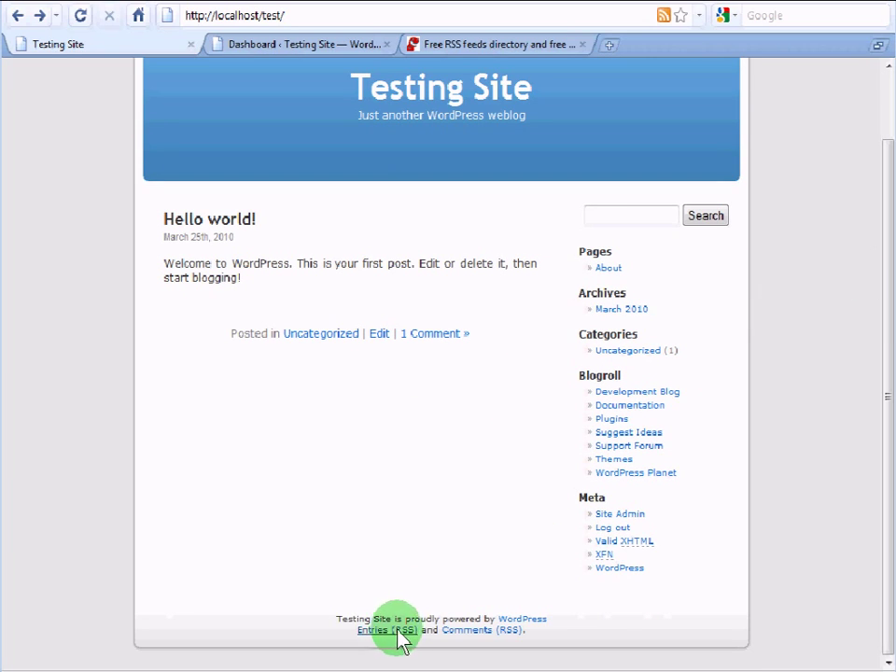
{"action": "scroll", "coordinate": [441, 541], "scroll_direction": "up", "scroll_amount": 2}
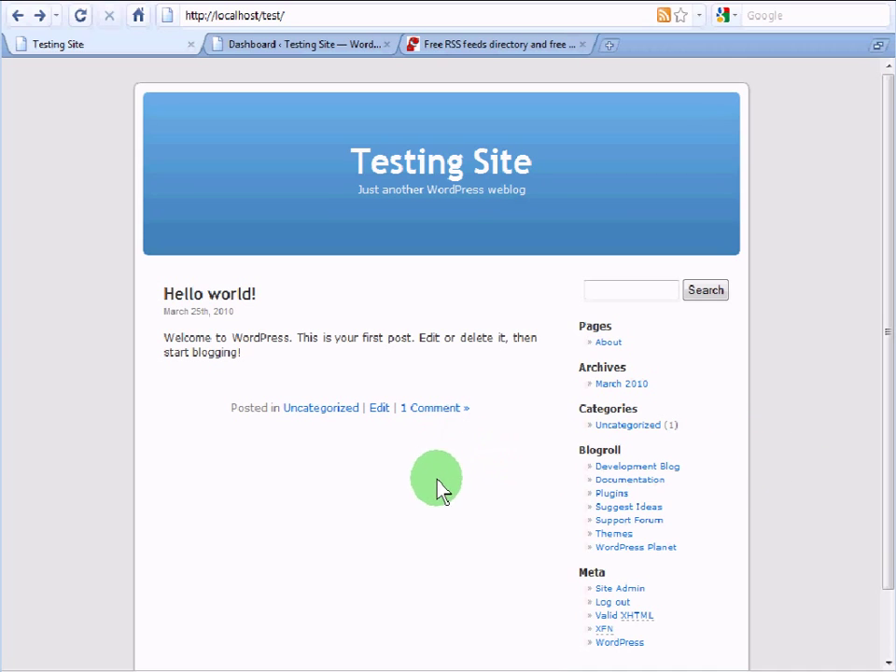
{"action": "scroll", "coordinate": [733, 466], "scroll_direction": "down", "scroll_amount": 1}
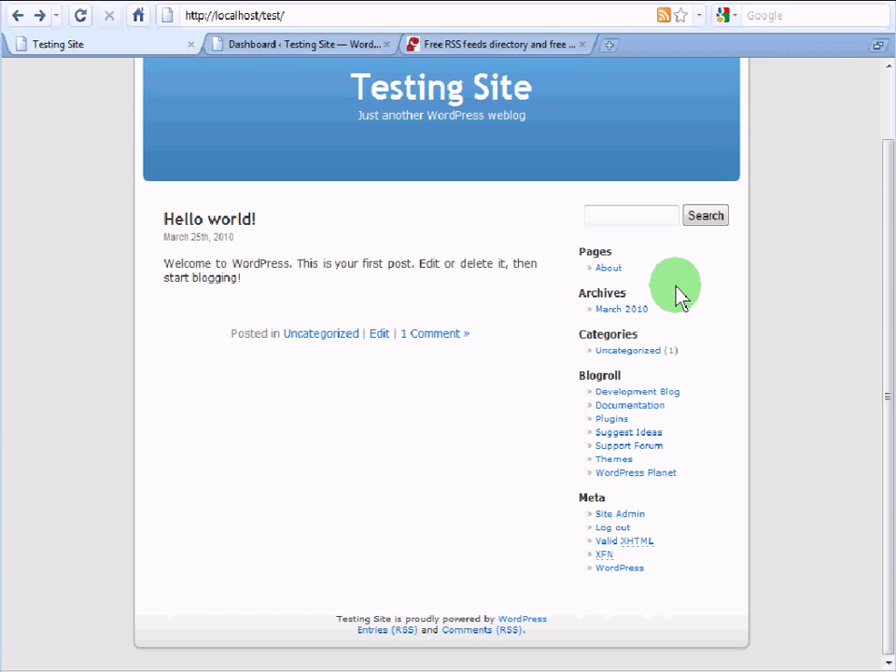
{"action": "scroll", "coordinate": [681, 336], "scroll_direction": "up", "scroll_amount": 1}
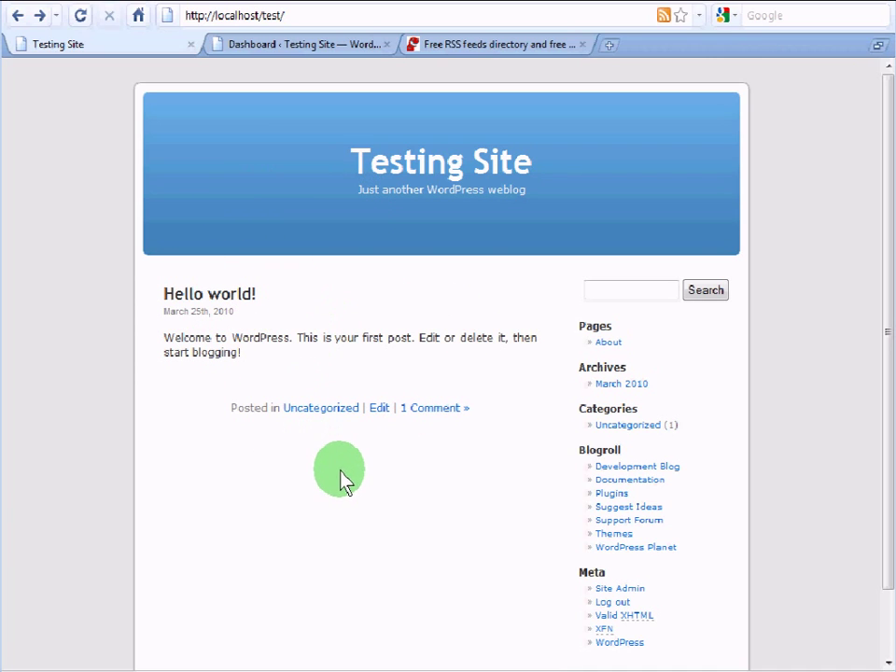
{"action": "scroll", "coordinate": [407, 513], "scroll_direction": "down", "scroll_amount": 2}
{"action": "scroll", "coordinate": [416, 514], "scroll_direction": "up", "scroll_amount": 2}
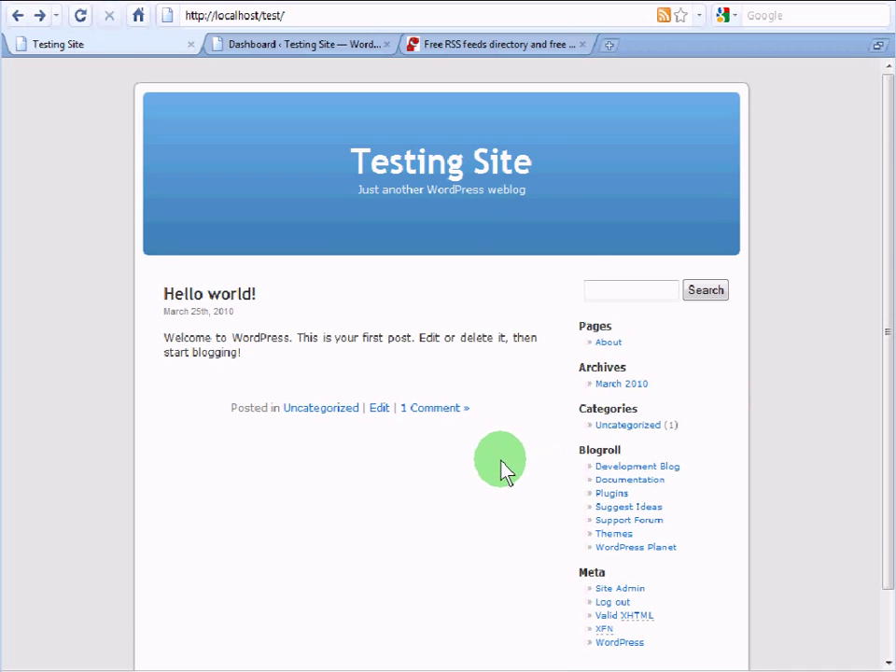
{"action": "scroll", "coordinate": [503, 468], "scroll_direction": "down", "scroll_amount": 2}
{"action": "scroll", "coordinate": [494, 471], "scroll_direction": "up", "scroll_amount": 2}
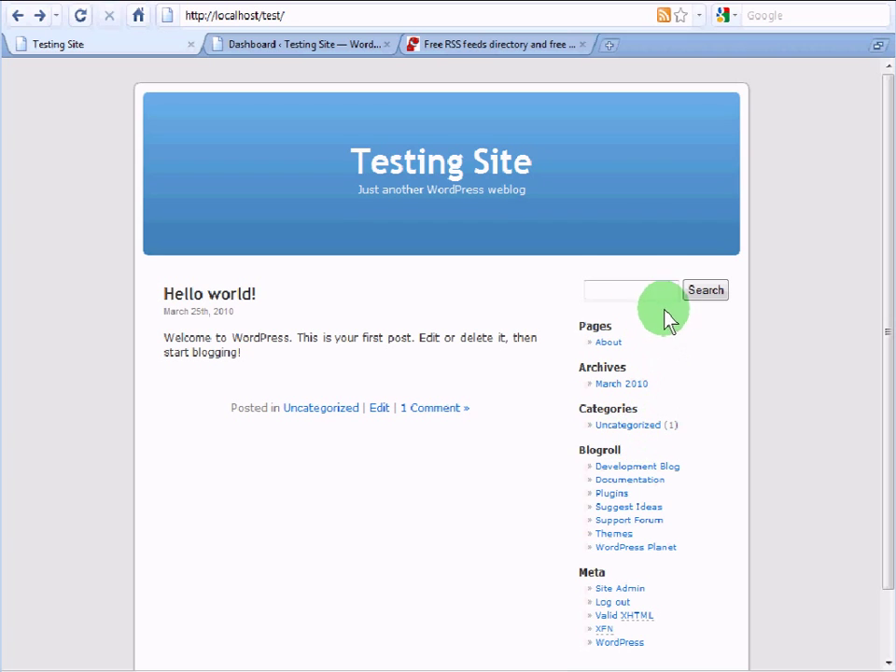
Switch to Feedzilla's free RSS directory and locate the Dance feed under Art RSS feeds
{"action": "left_click", "coordinate": [476, 46]}
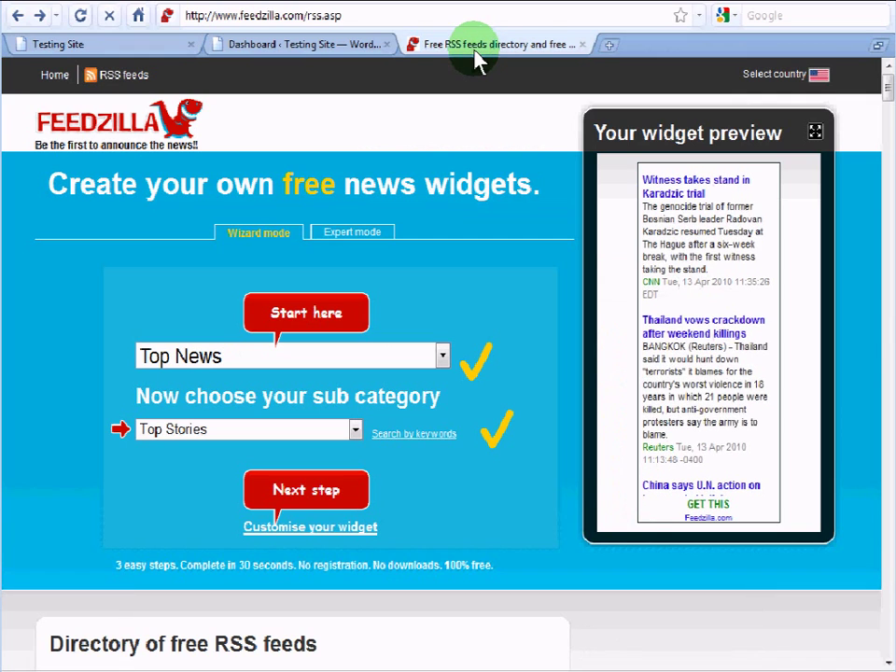
{"action": "left_click_drag", "start_coordinate": [350, 17], "coordinate": [158, 20]}
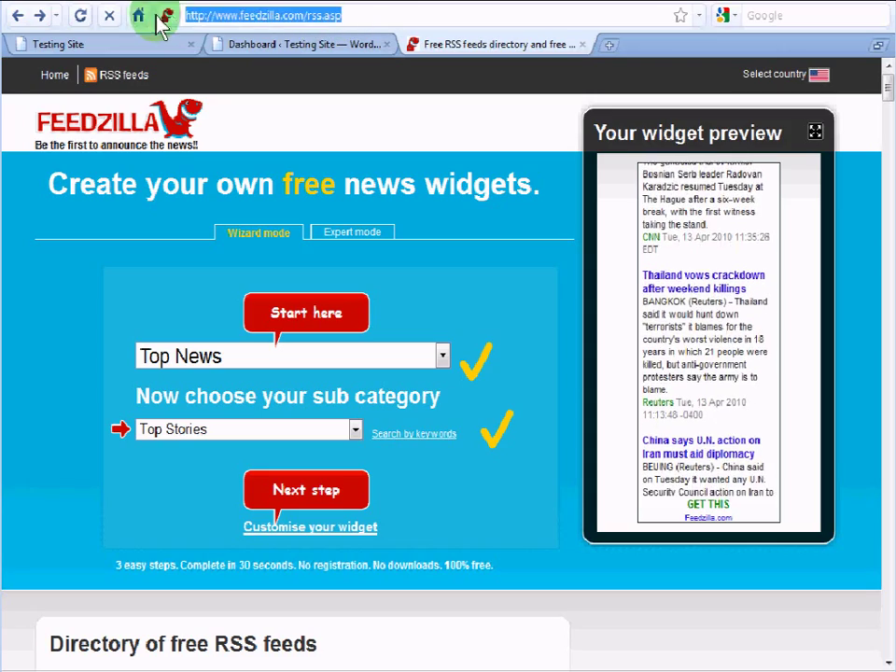
{"action": "left_click", "coordinate": [375, 16]}
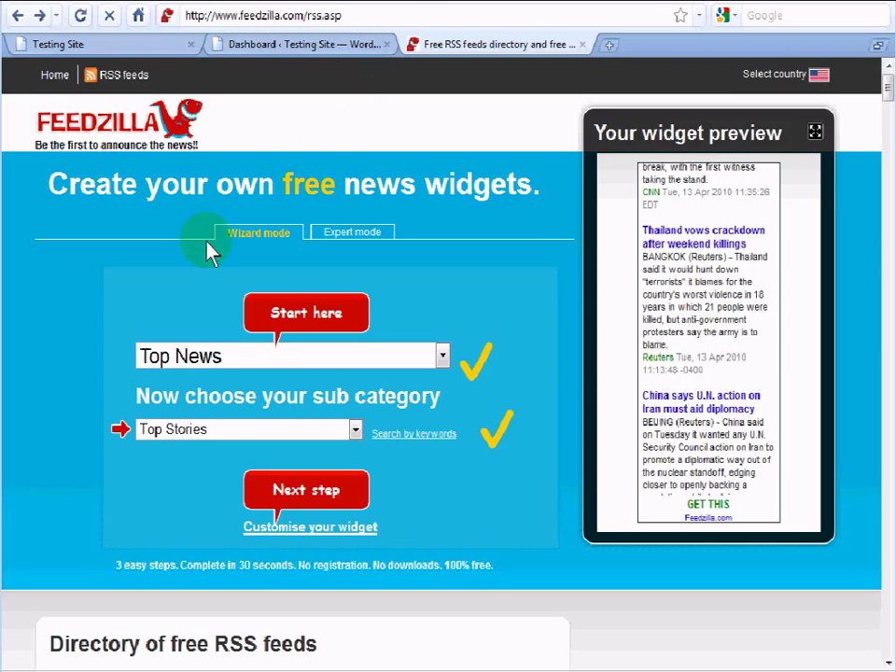
{"action": "scroll", "coordinate": [67, 303], "scroll_direction": "down", "scroll_amount": 5}
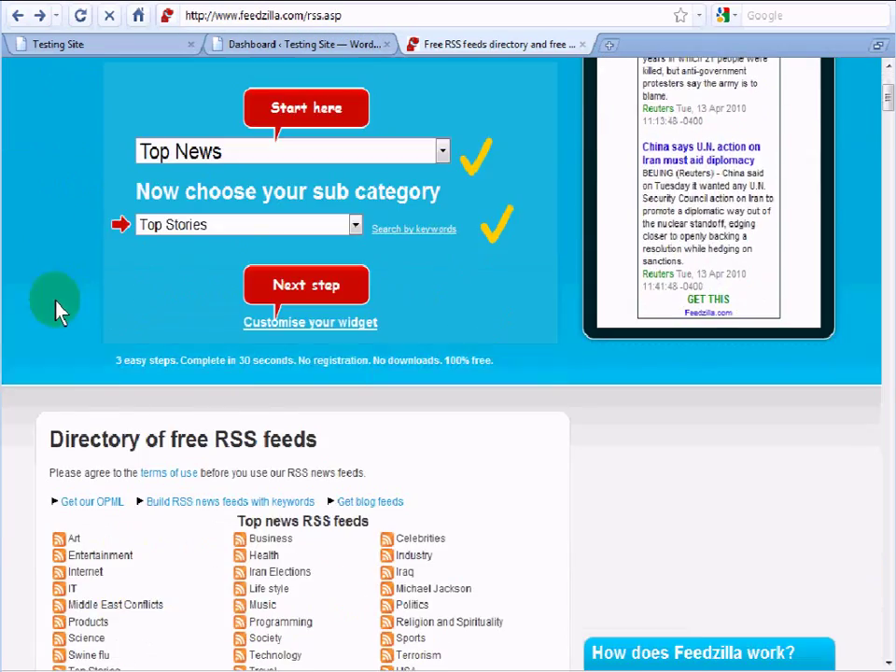
{"action": "scroll", "coordinate": [164, 340], "scroll_direction": "down", "scroll_amount": 1}
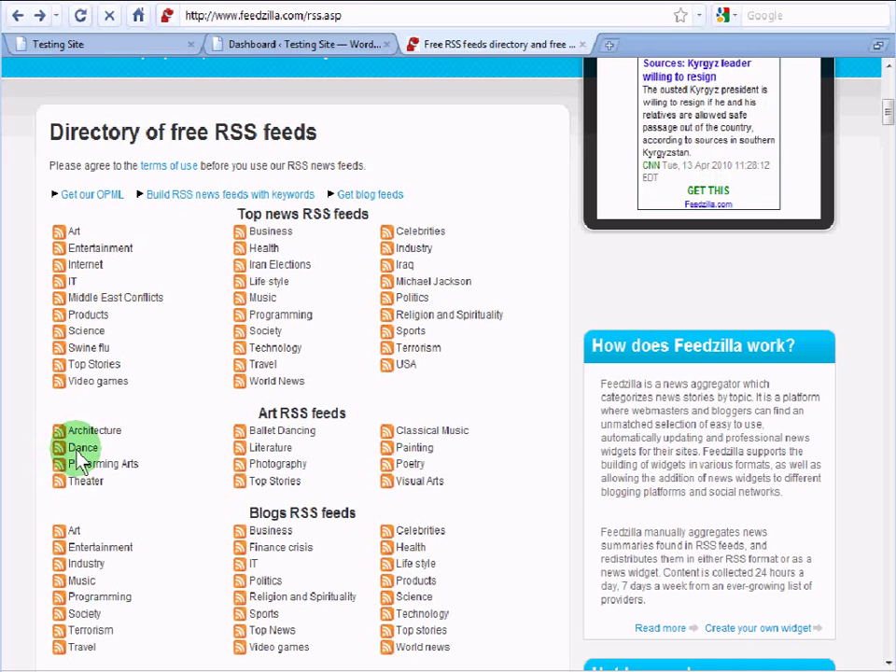
{"action": "left_click_drag", "start_coordinate": [67, 449], "coordinate": [106, 459]}
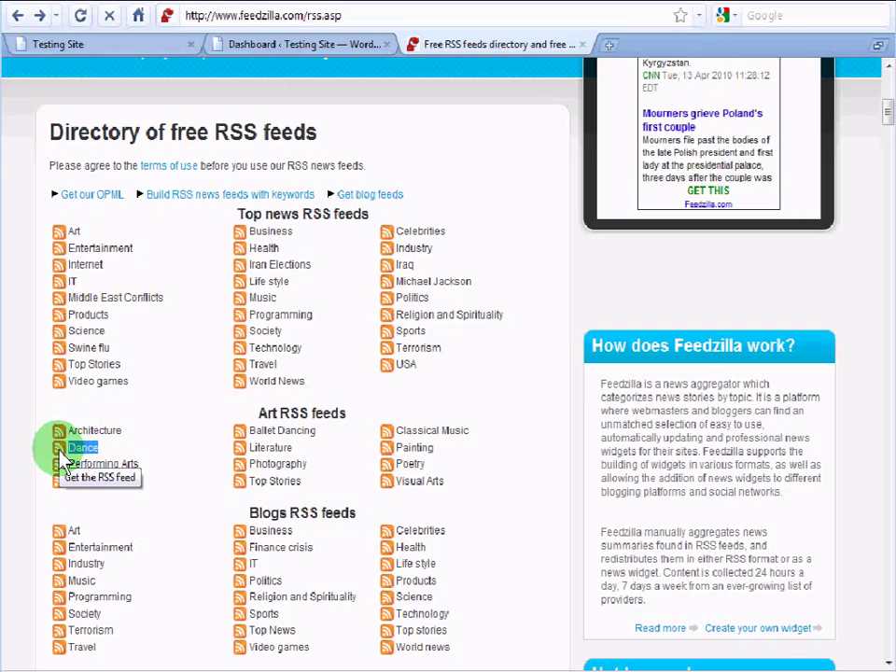
Open the Feedzilla Dance RSS feed and scroll through its articles
{"action": "left_click", "coordinate": [60, 448]}
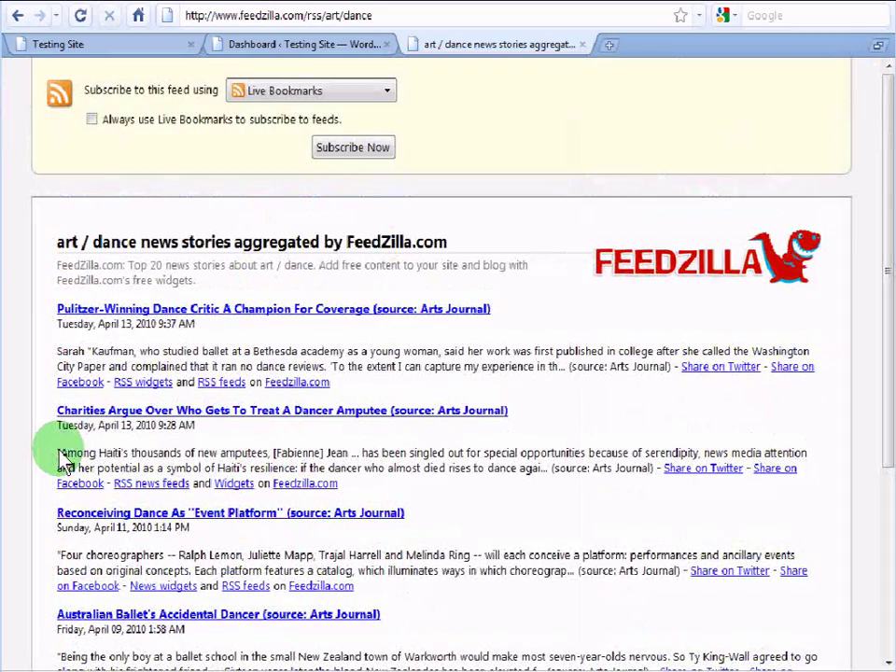
{"action": "left_click", "coordinate": [387, 98]}
{"action": "left_click", "coordinate": [388, 105]}
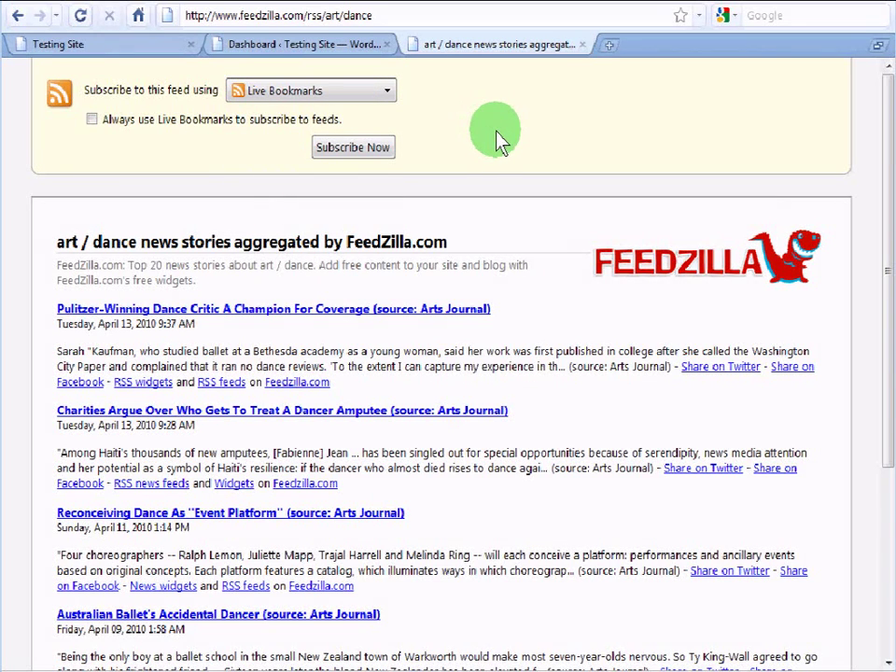
{"action": "scroll", "coordinate": [175, 238], "scroll_direction": "down", "scroll_amount": 2}
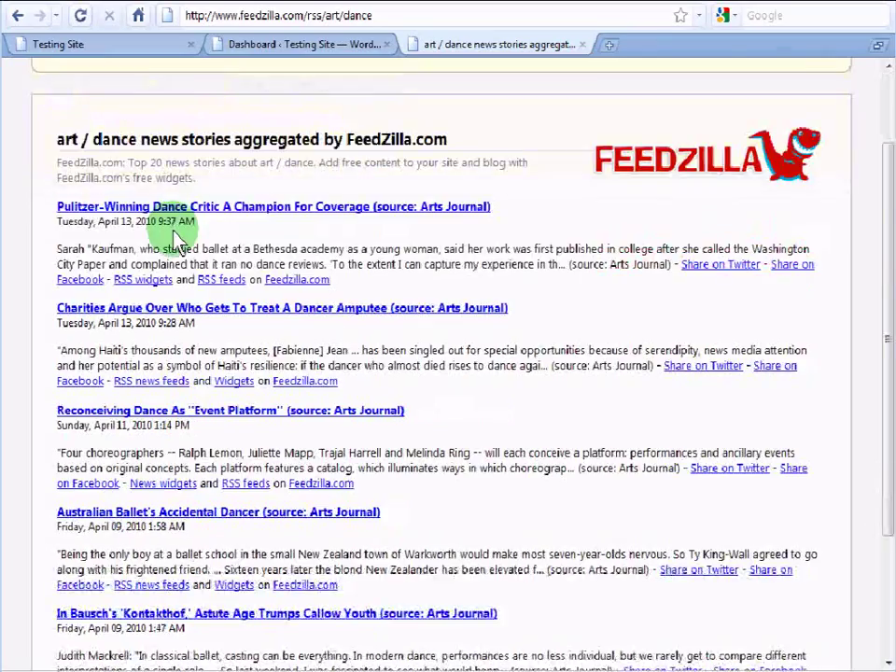
{"action": "scroll", "coordinate": [330, 300], "scroll_direction": "down", "scroll_amount": 4}
{"action": "scroll", "coordinate": [479, 356], "scroll_direction": "up", "scroll_amount": 6}
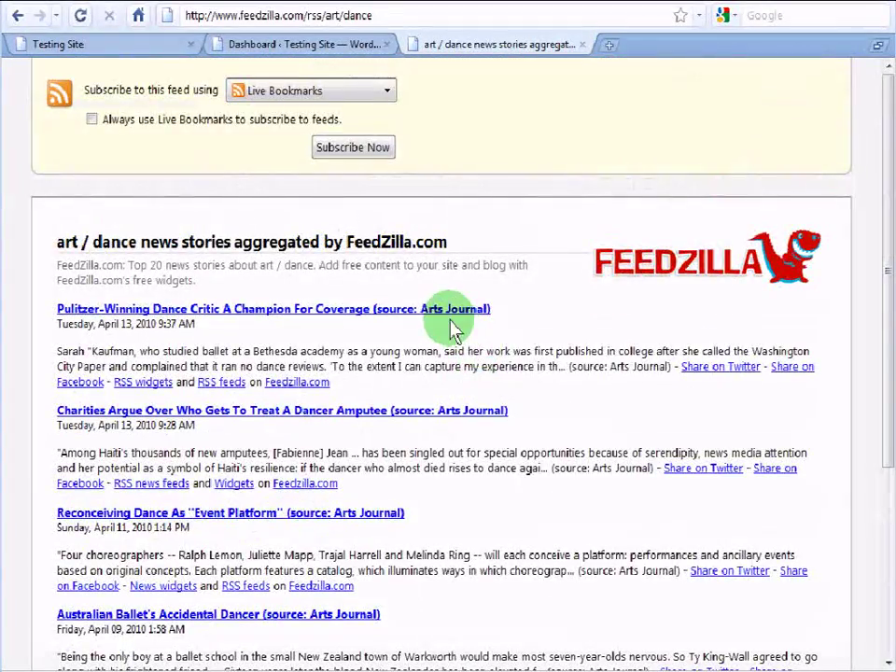
{"action": "scroll", "coordinate": [503, 341], "scroll_direction": "down", "scroll_amount": 4}
{"action": "scroll", "coordinate": [467, 392], "scroll_direction": "down", "scroll_amount": 1}
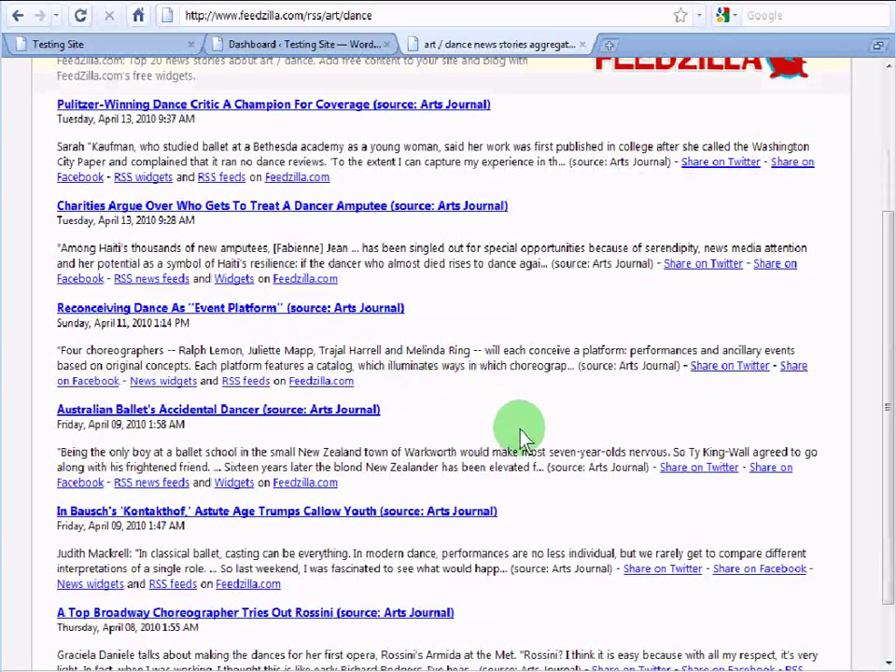
{"action": "scroll", "coordinate": [551, 422], "scroll_direction": "up", "scroll_amount": 4}
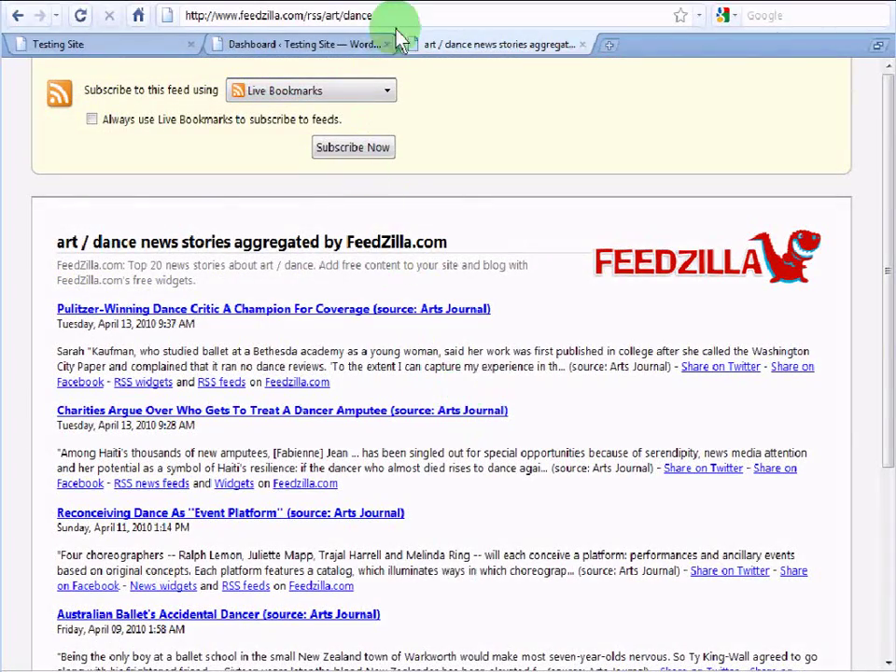
Copy the art/dance feed address and return to the Testing Site tab
{"action": "left_click_drag", "start_coordinate": [399, 21], "coordinate": [204, 23]}
{"action": "key", "text": "ctrl+c"}
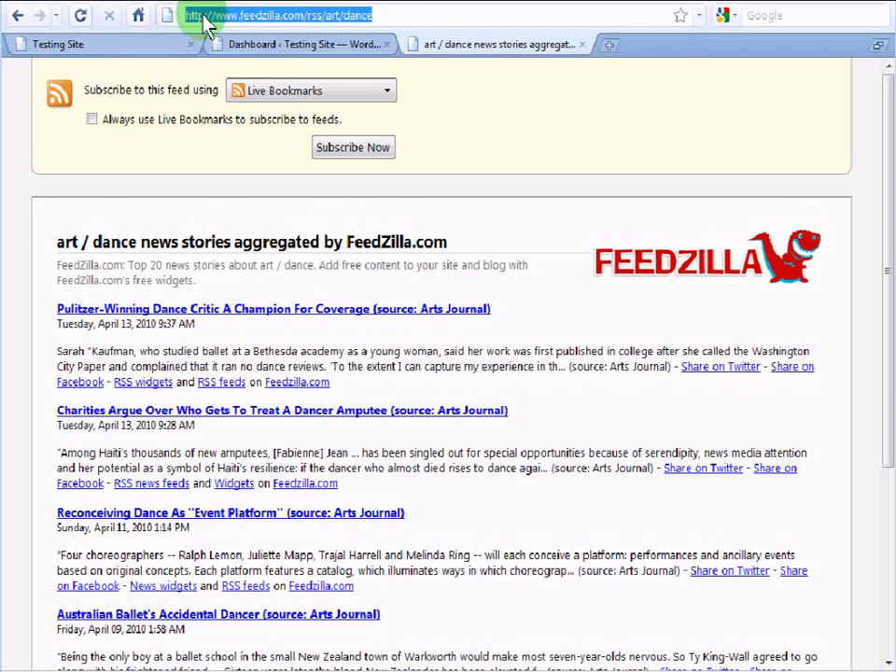
{"action": "right_click", "coordinate": [207, 23]}
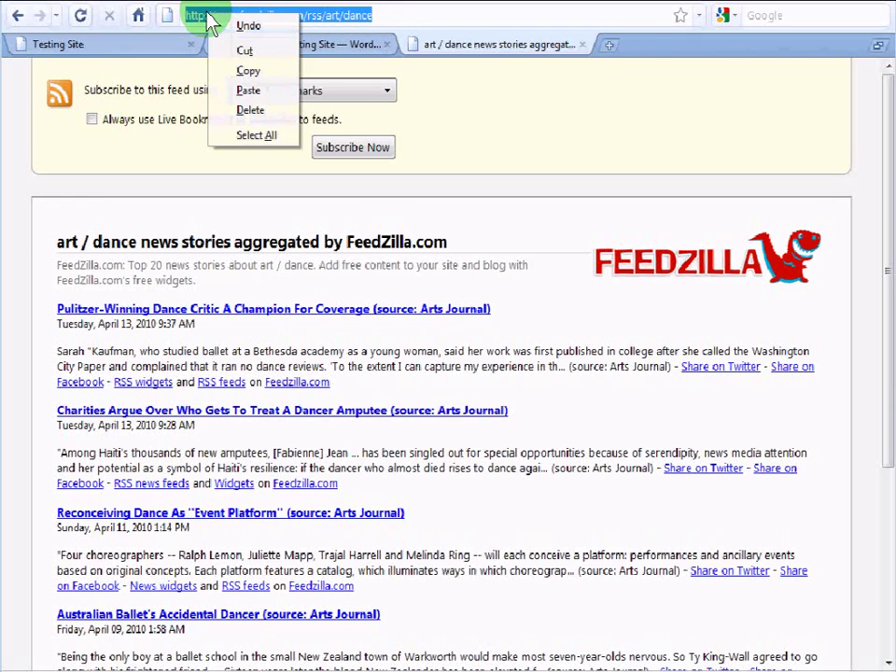
{"action": "left_click", "coordinate": [242, 70]}
{"action": "left_click", "coordinate": [144, 44]}
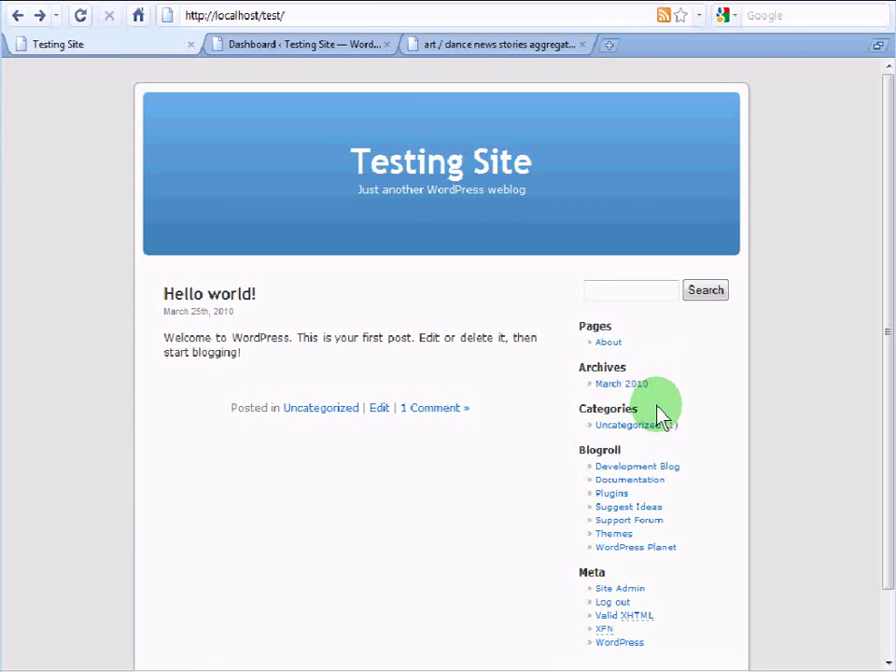
Go to the admin dashboard and open Appearance > Widgets
{"action": "left_click", "coordinate": [316, 47]}
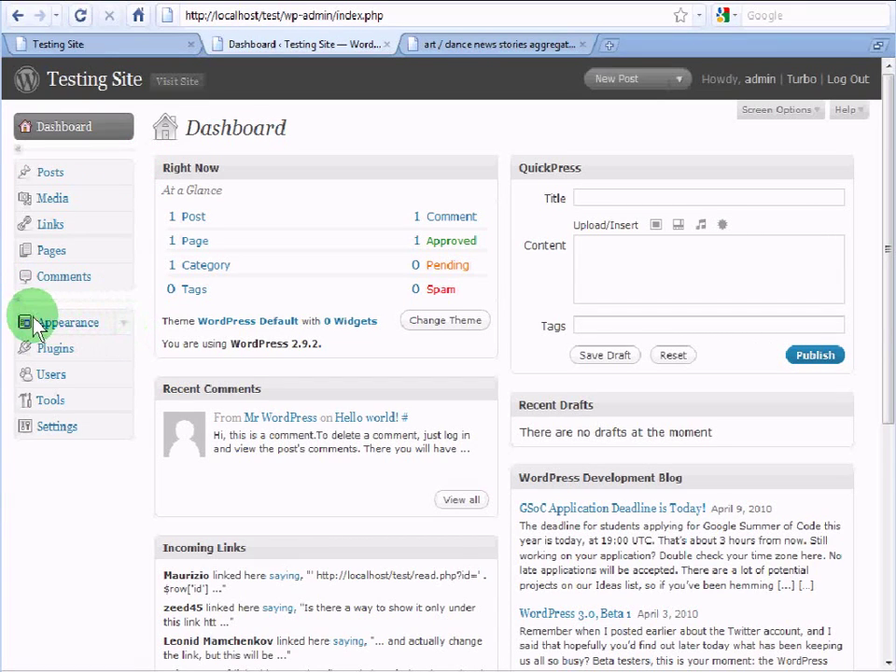
{"action": "left_click", "coordinate": [125, 323]}
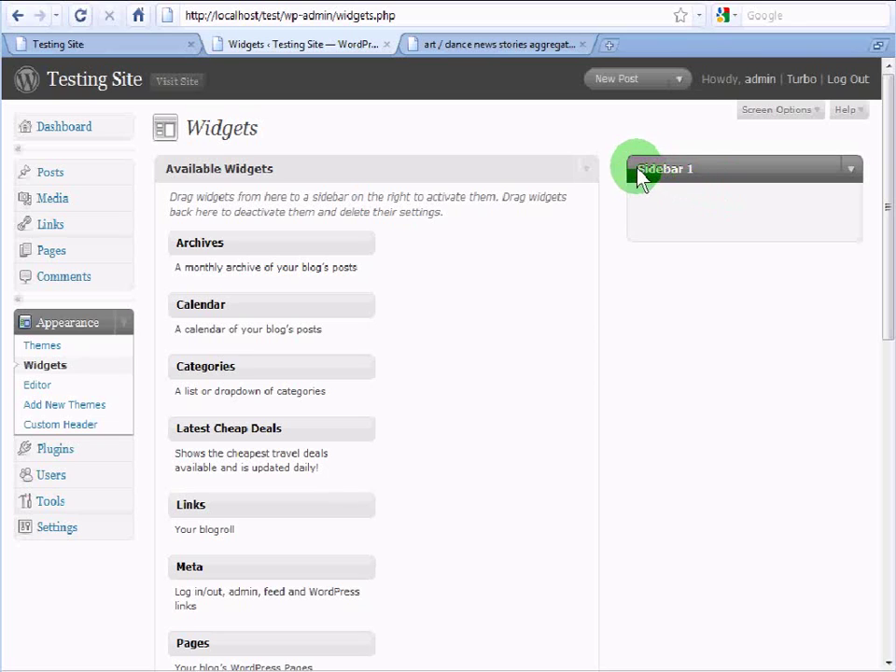
Drag the RSS widget from Available Widgets into Sidebar 1
{"action": "scroll", "coordinate": [719, 440], "scroll_direction": "down", "scroll_amount": 2}
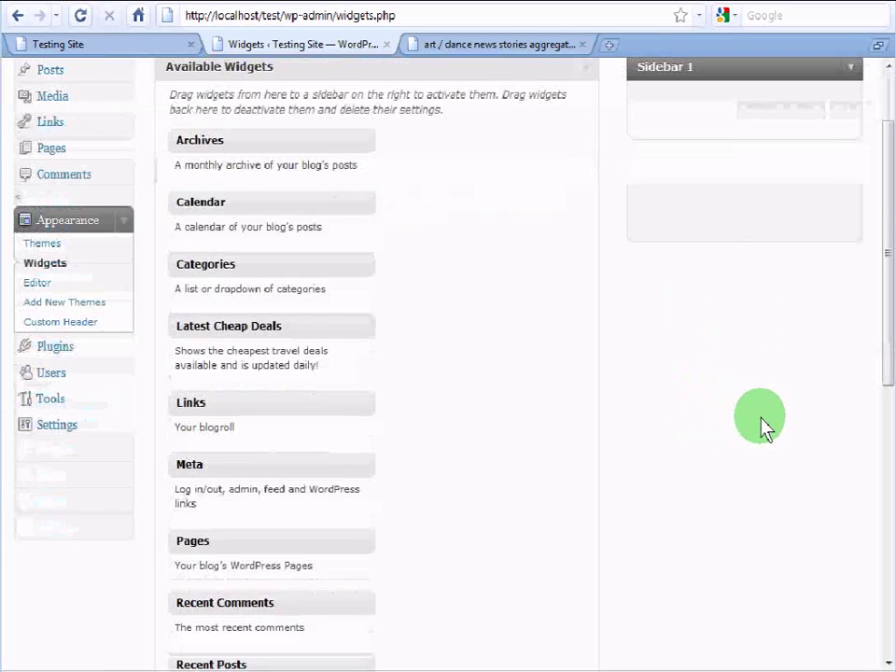
{"action": "scroll", "coordinate": [733, 410], "scroll_direction": "up", "scroll_amount": 2}
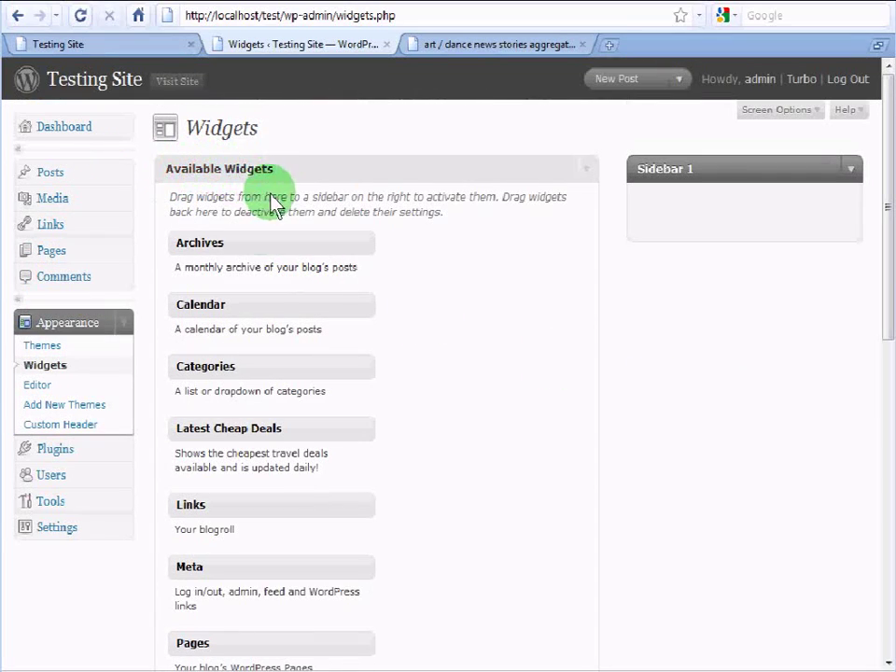
{"action": "scroll", "coordinate": [373, 331], "scroll_direction": "down", "scroll_amount": 5}
{"action": "scroll", "coordinate": [415, 351], "scroll_direction": "down", "scroll_amount": 2}
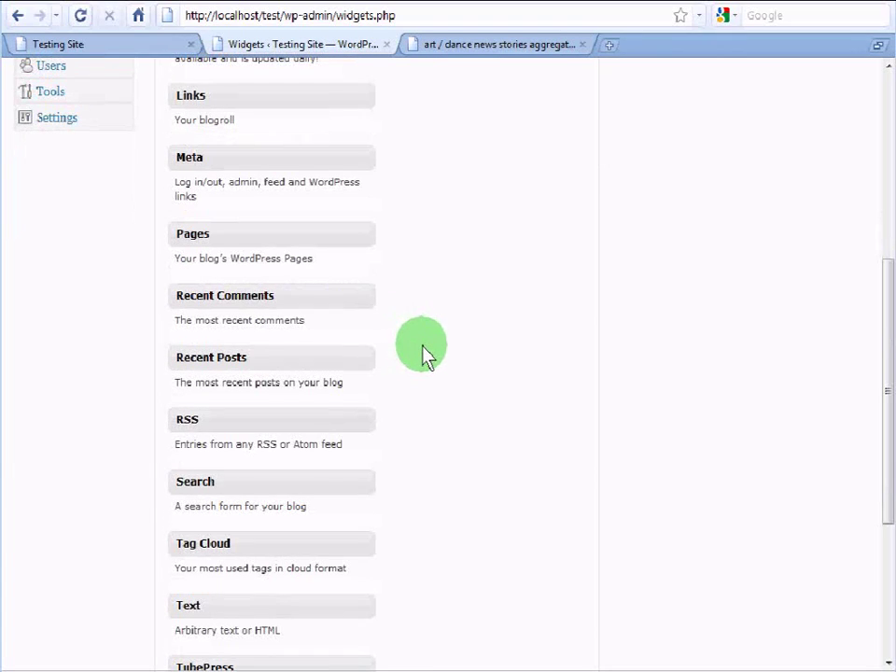
{"action": "left_click_drag", "start_coordinate": [231, 426], "coordinate": [709, 224]}
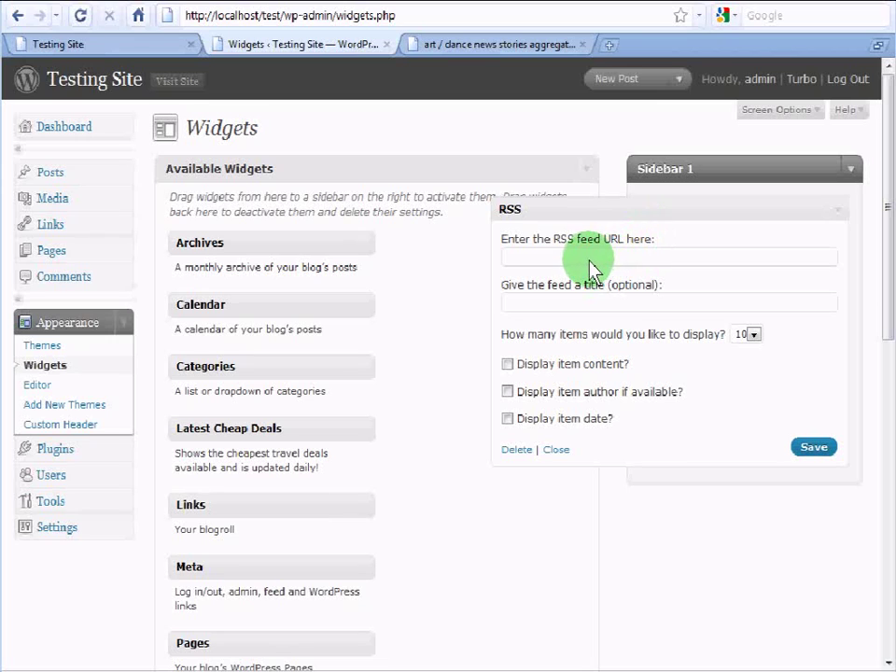
Paste the Feedzilla dance feed URL into the RSS widget, title it 'Dance', and save
{"action": "right_click", "coordinate": [590, 264]}
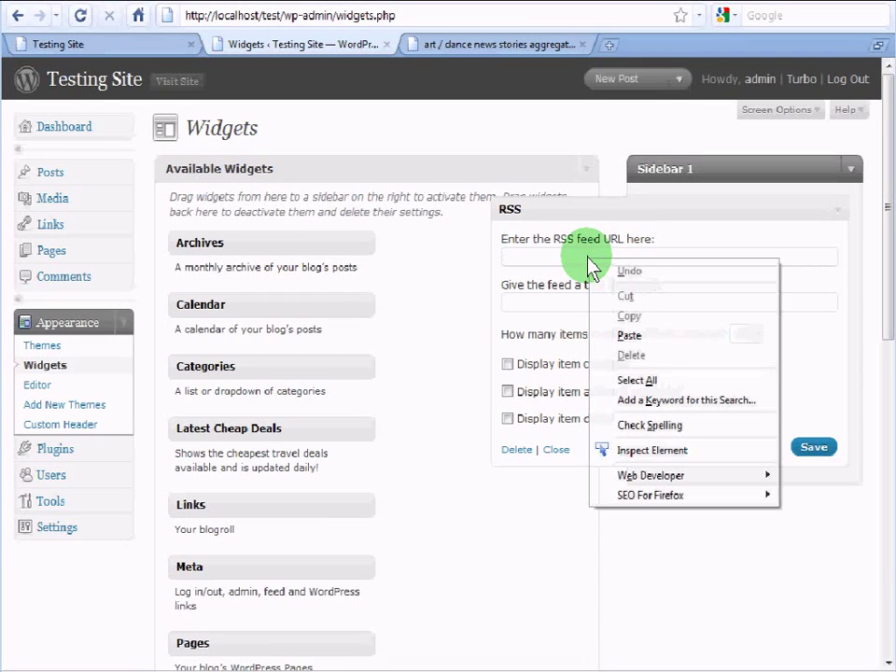
{"action": "left_click", "coordinate": [630, 336]}
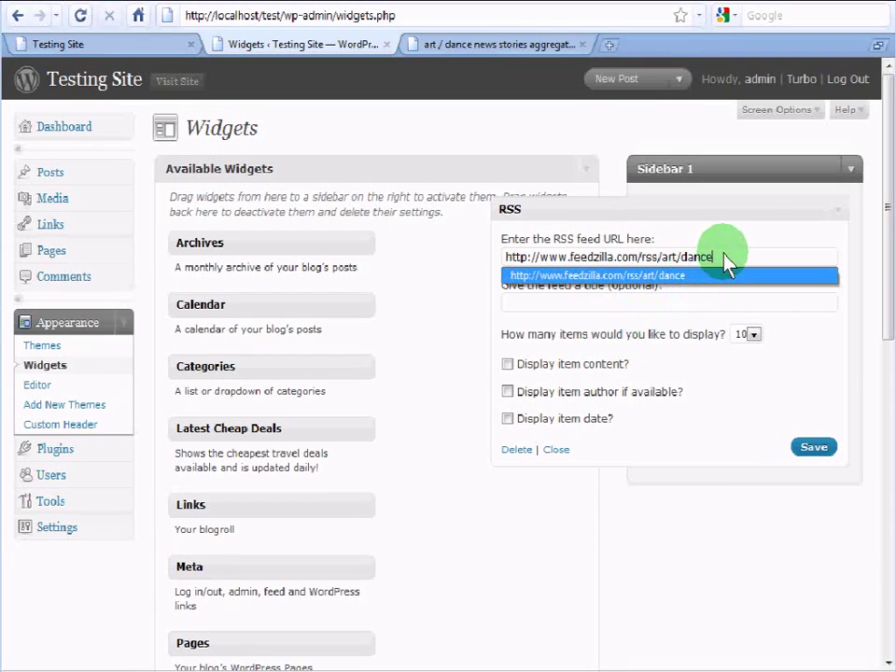
{"action": "left_click", "coordinate": [690, 307]}
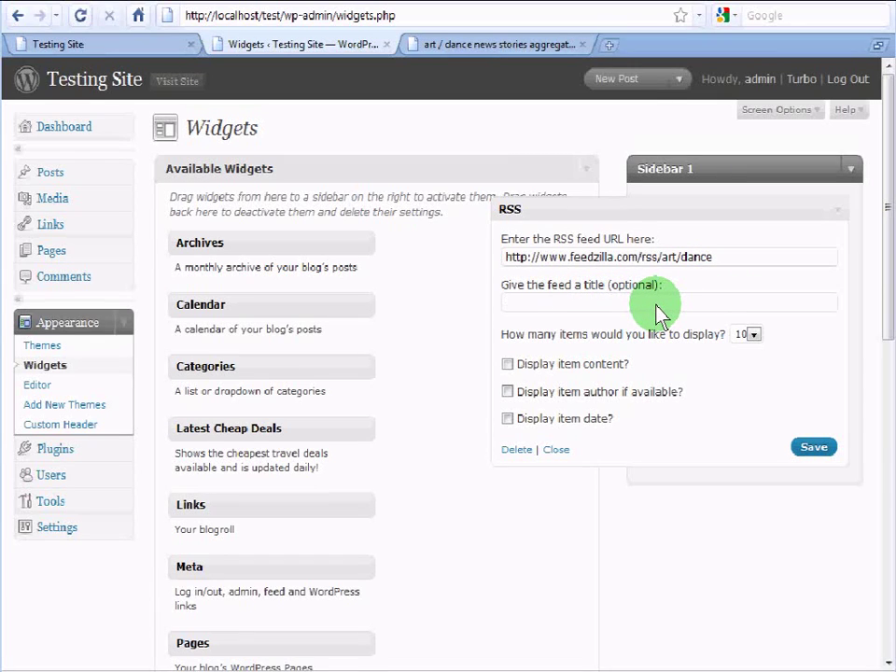
{"action": "type", "text": "Dance"}
{"action": "key", "text": "Tab"}
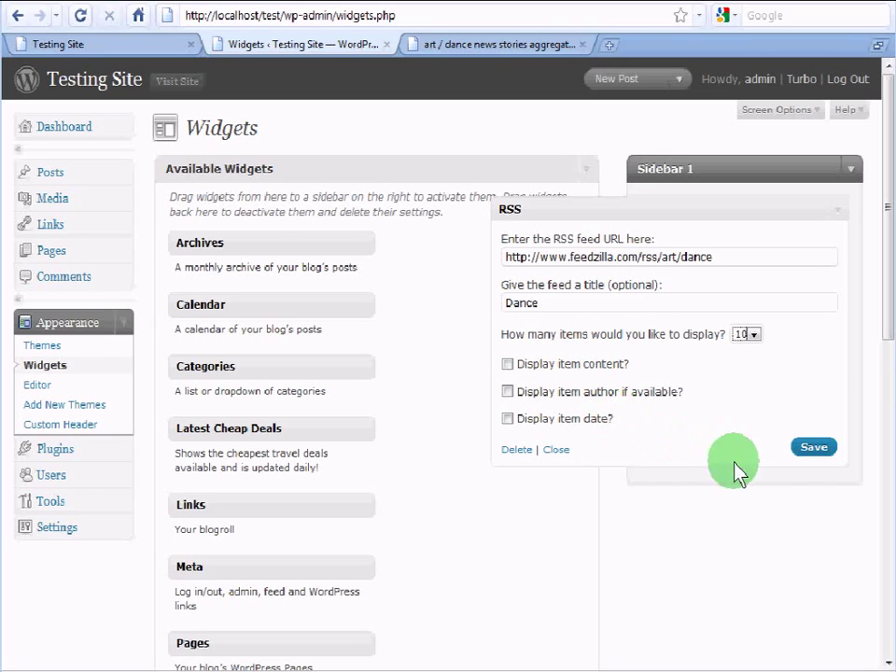
{"action": "left_click", "coordinate": [813, 447]}
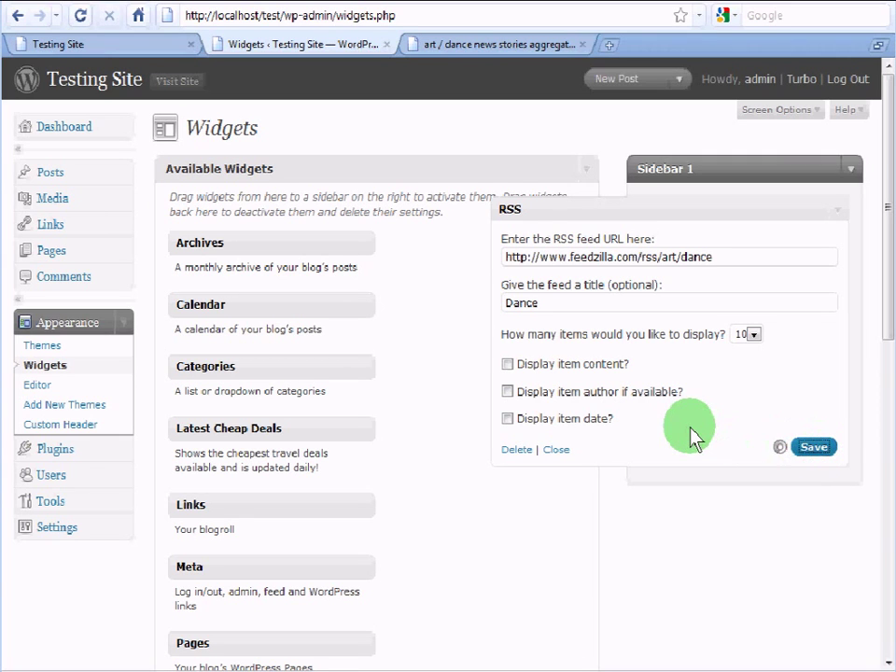
Reload the Testing Site front page to show six Arts Journal headlines under Dance
{"action": "left_click", "coordinate": [121, 47]}
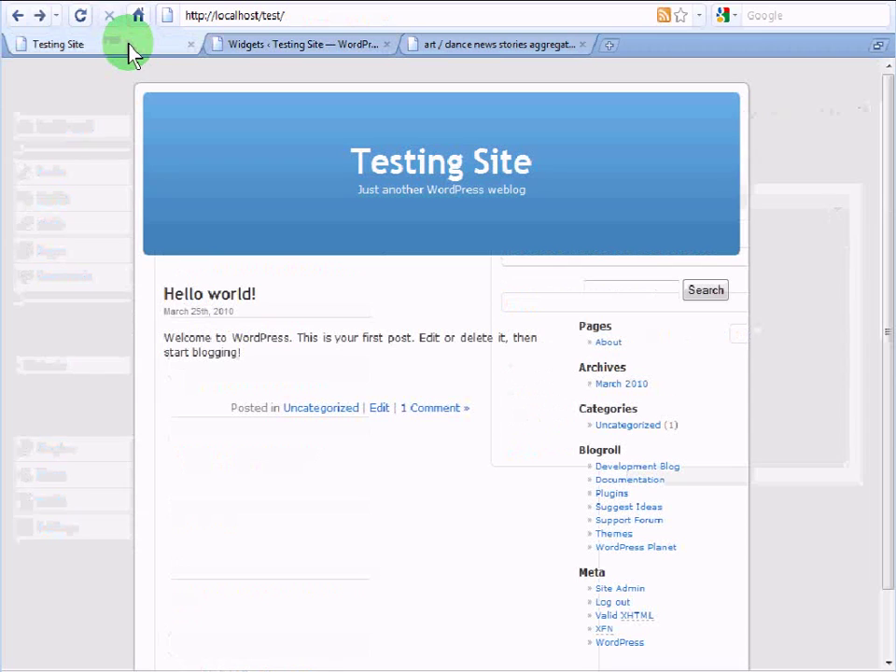
{"action": "left_click", "coordinate": [80, 17]}
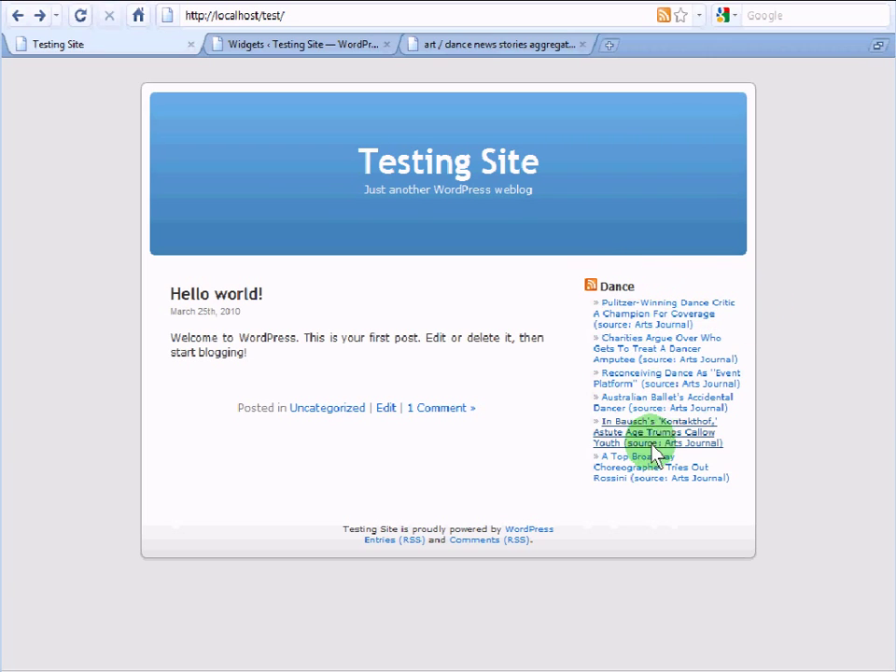
{"action": "mouse_move", "coordinate": [644, 317]}
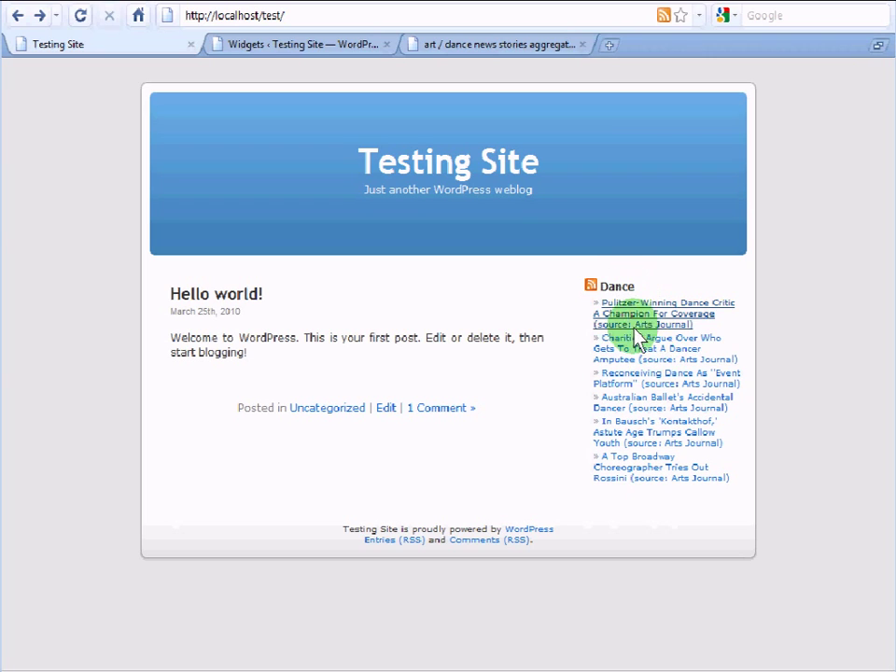
Set the Dance widget to 3 items with content, author and date shown, and save
{"action": "left_click", "coordinate": [291, 47]}
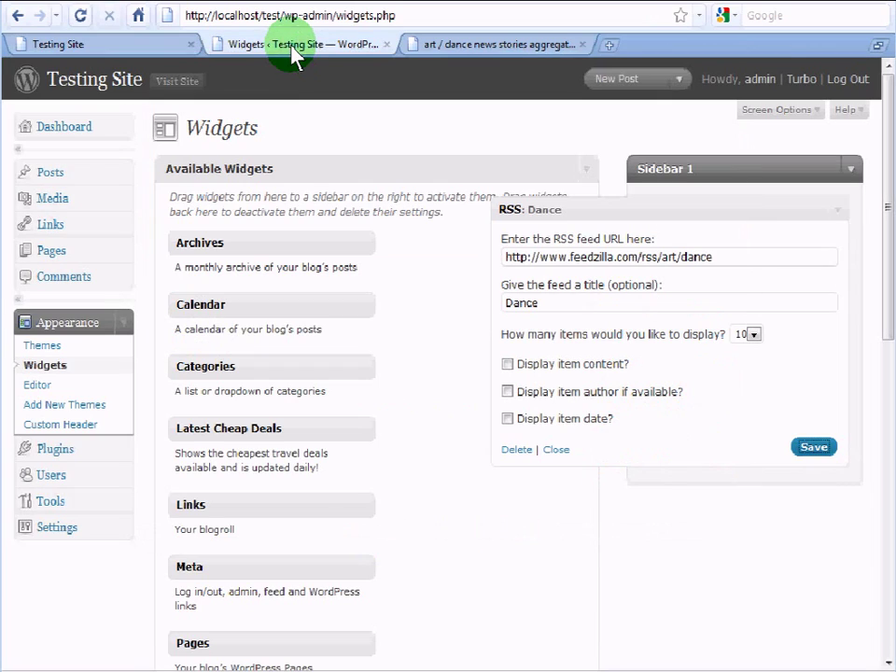
{"action": "left_click", "coordinate": [749, 336]}
{"action": "left_click", "coordinate": [751, 383]}
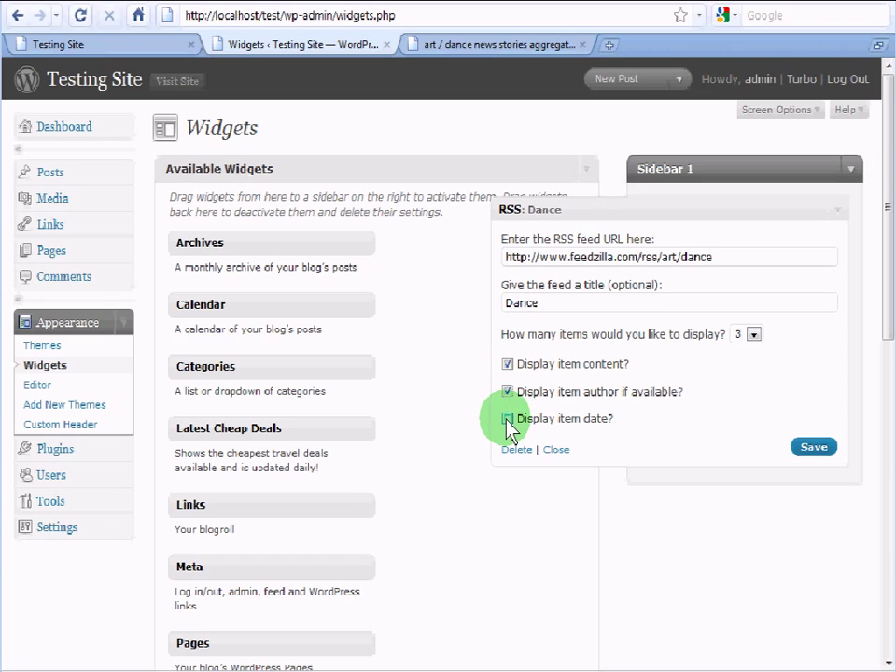
{"action": "left_click", "coordinate": [508, 420]}
{"action": "left_click", "coordinate": [816, 451]}
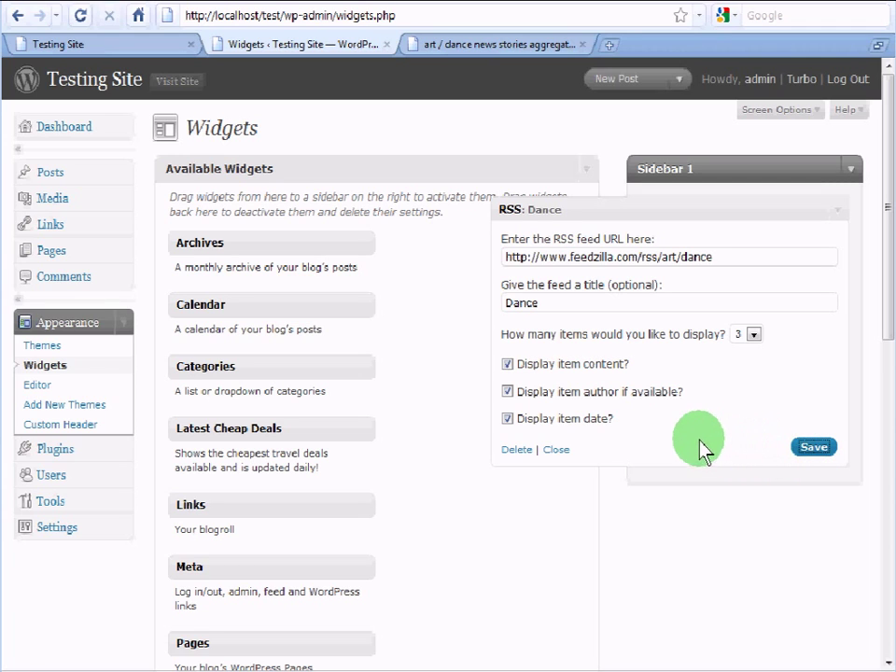
{"action": "left_click", "coordinate": [52, 49]}
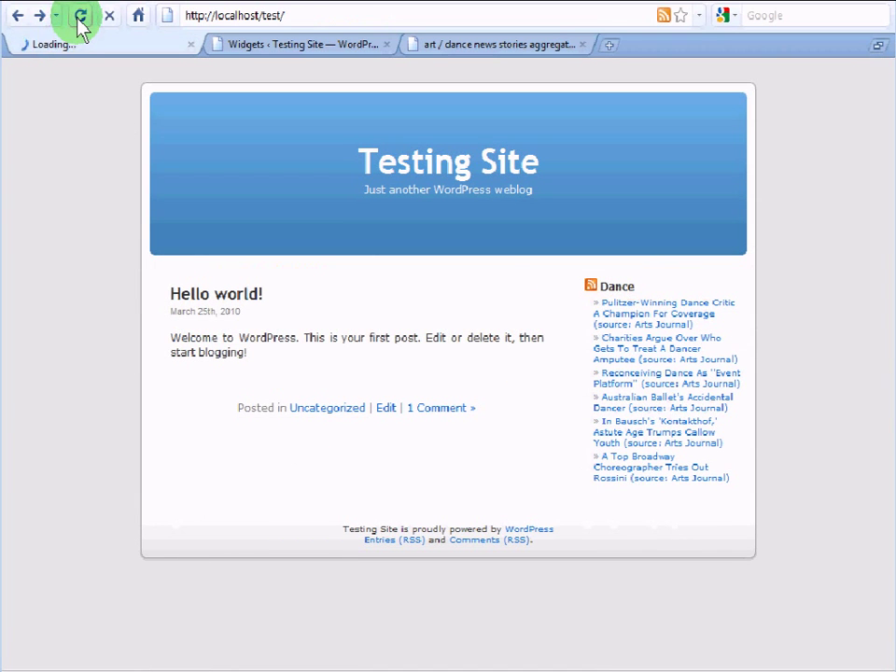
Check the first Dance article's April 13, 2010 date and excerpt in the sidebar
{"action": "scroll", "coordinate": [742, 321], "scroll_direction": "down", "scroll_amount": 2}
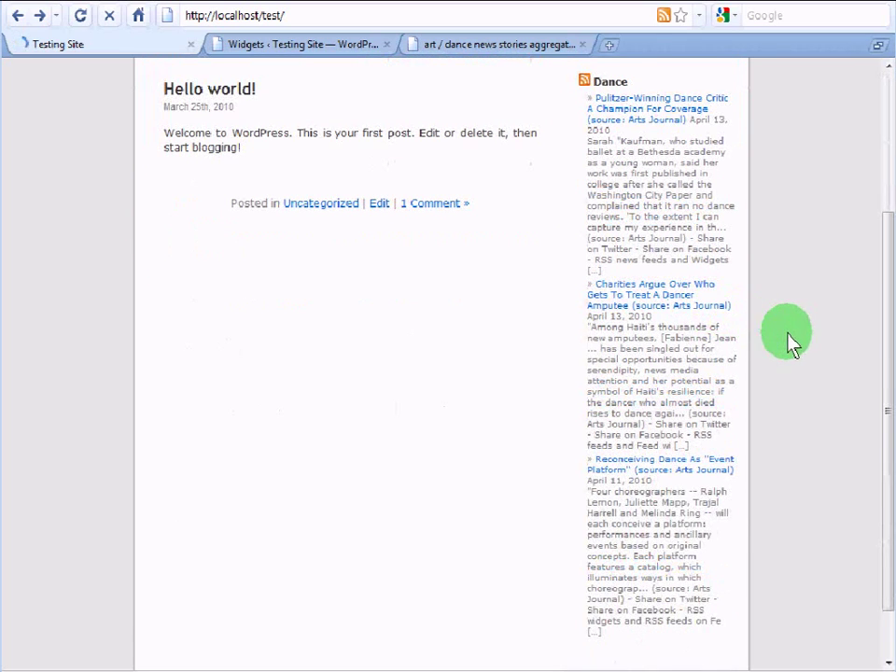
{"action": "scroll", "coordinate": [791, 343], "scroll_direction": "down", "scroll_amount": 1}
{"action": "scroll", "coordinate": [800, 350], "scroll_direction": "up", "scroll_amount": 3}
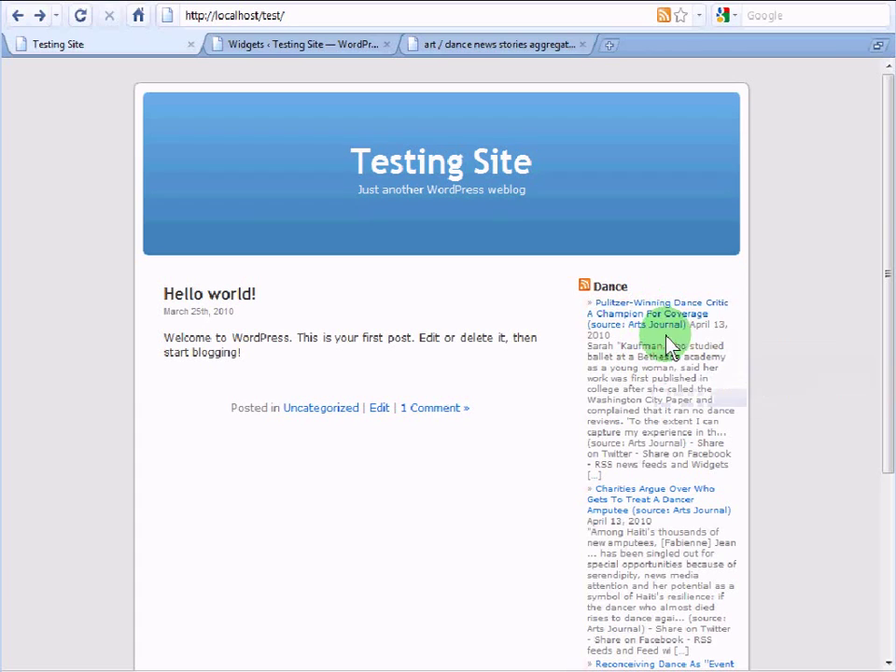
{"action": "left_click_drag", "start_coordinate": [694, 333], "coordinate": [704, 333]}
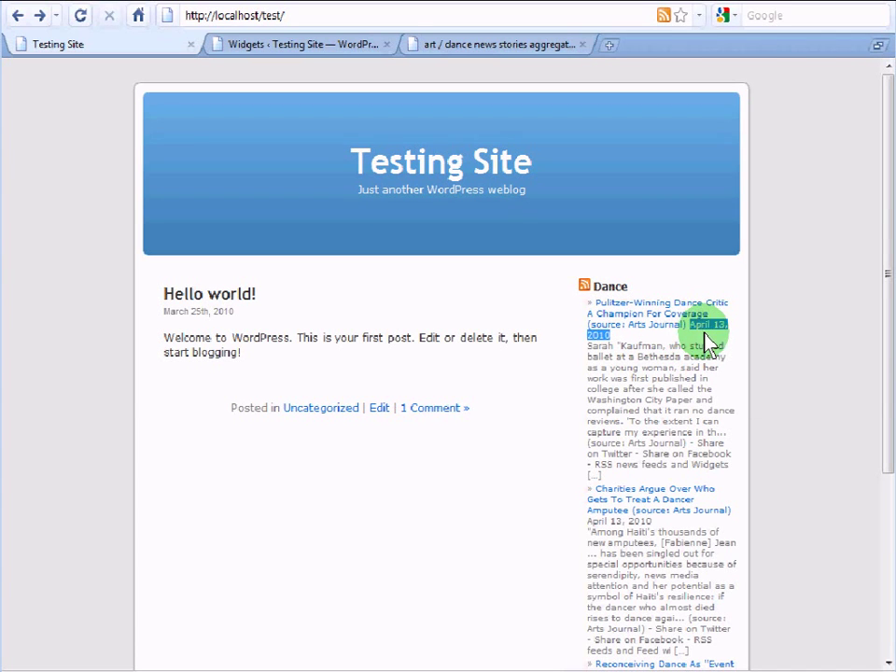
{"action": "left_click_drag", "start_coordinate": [585, 355], "coordinate": [737, 471]}
{"action": "left_click", "coordinate": [688, 457]}
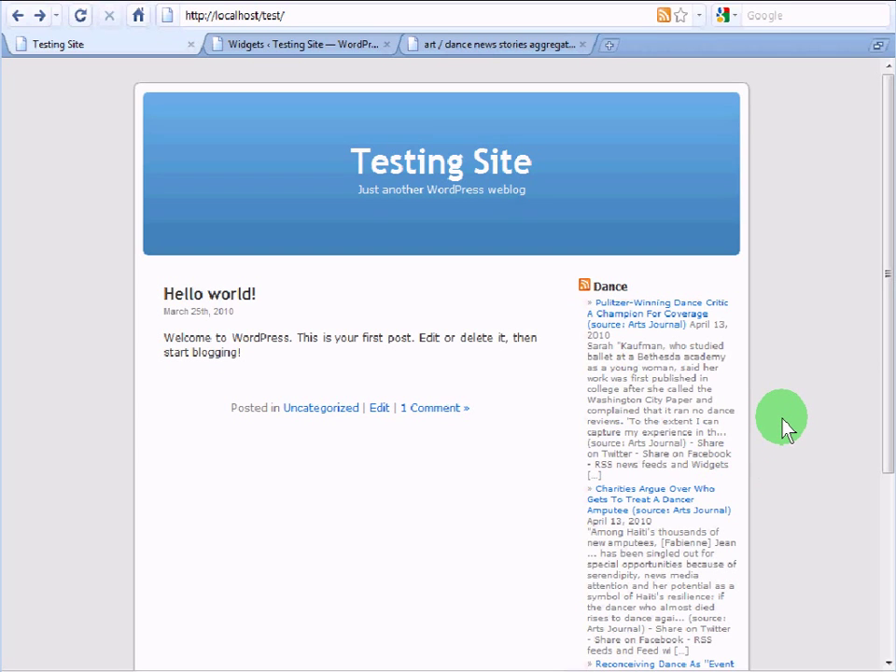
{"action": "scroll", "coordinate": [788, 429], "scroll_direction": "down", "scroll_amount": 3}
{"action": "scroll", "coordinate": [793, 430], "scroll_direction": "up", "scroll_amount": 3}
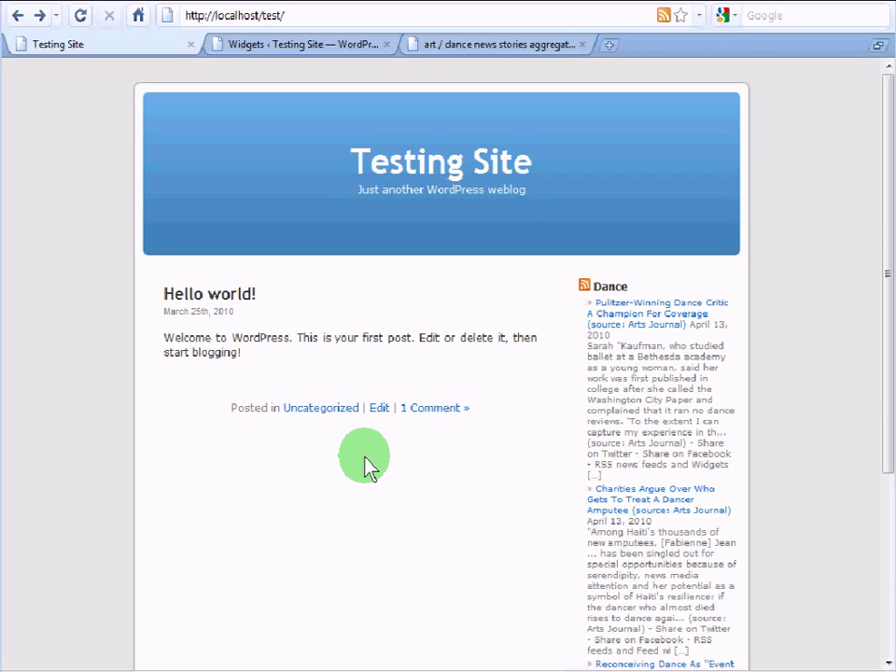
{"action": "scroll", "coordinate": [476, 466], "scroll_direction": "down", "scroll_amount": 1}
{"action": "scroll", "coordinate": [495, 468], "scroll_direction": "up", "scroll_amount": 1}
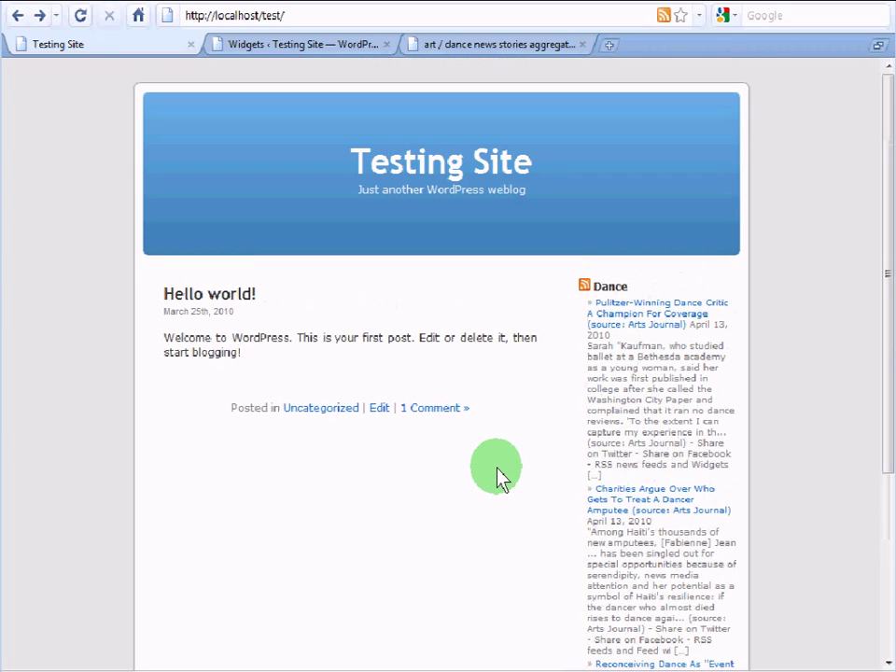